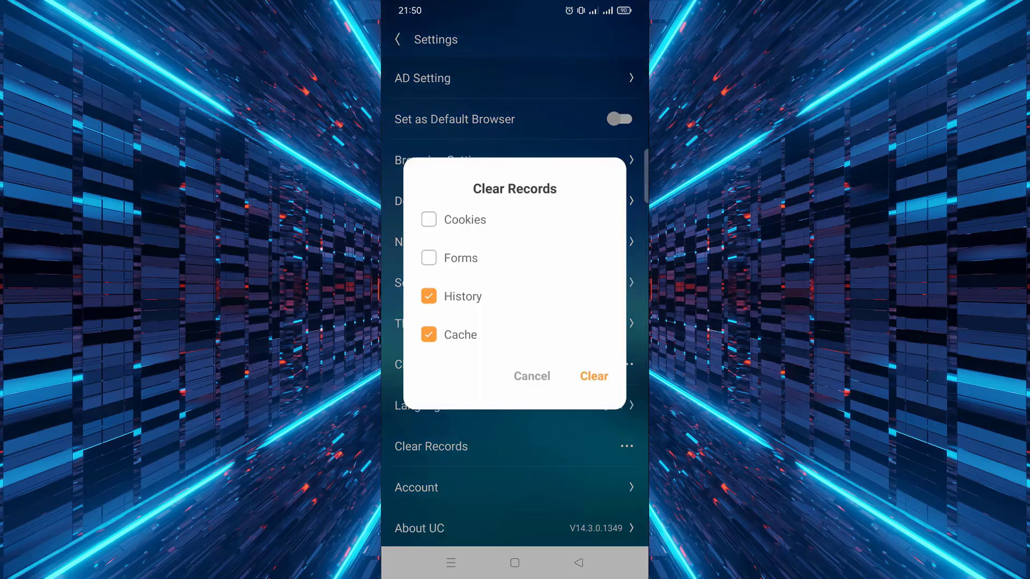
# Step: Untick History and Cache and tick Cookies in the Clear Records dialog
pyautogui.click(428, 297)
pyautogui.click(428, 334)
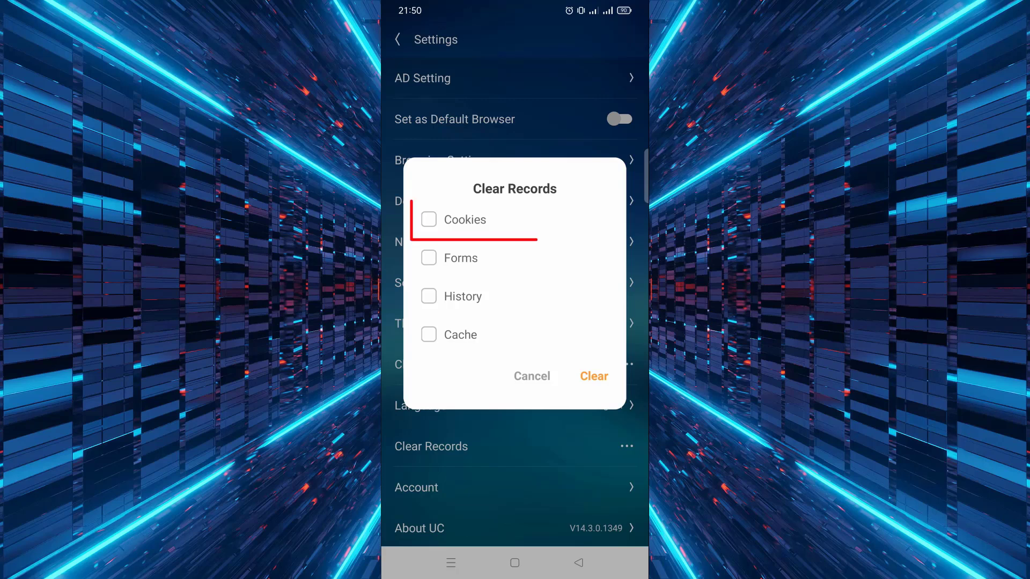
pyautogui.click(428, 220)
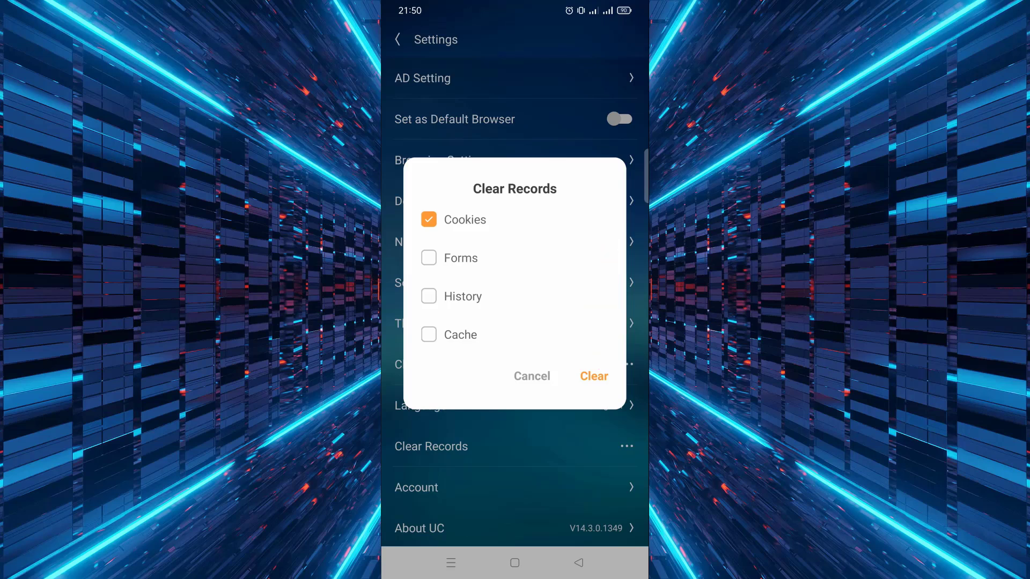
# Step: Confirm Clear to wipe the cookies and show 'Records cleared'
pyautogui.click(594, 376)
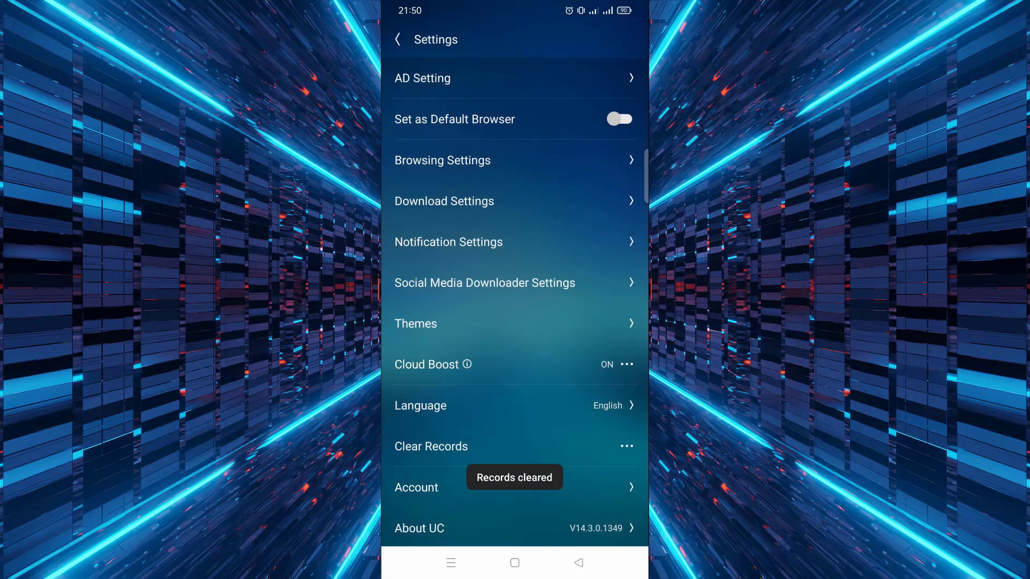